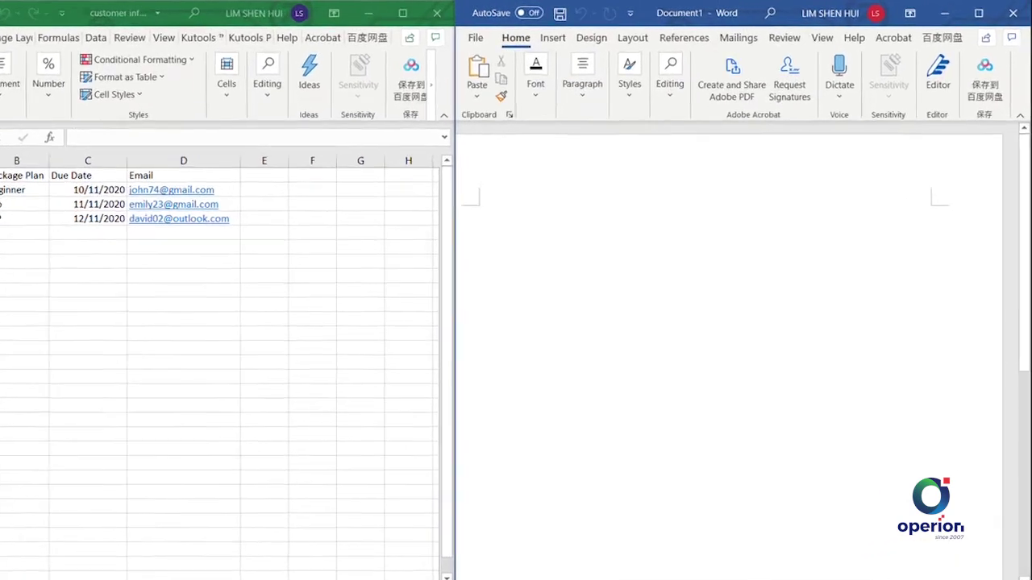
Start an e-mail message mail merge in the blank document.
left_click(562, 71)
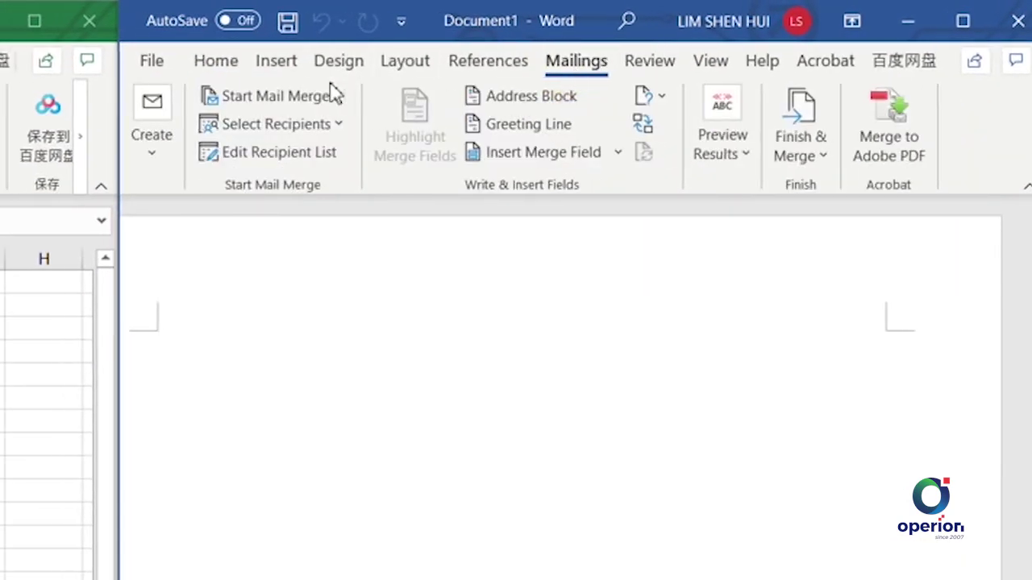
left_click(263, 101)
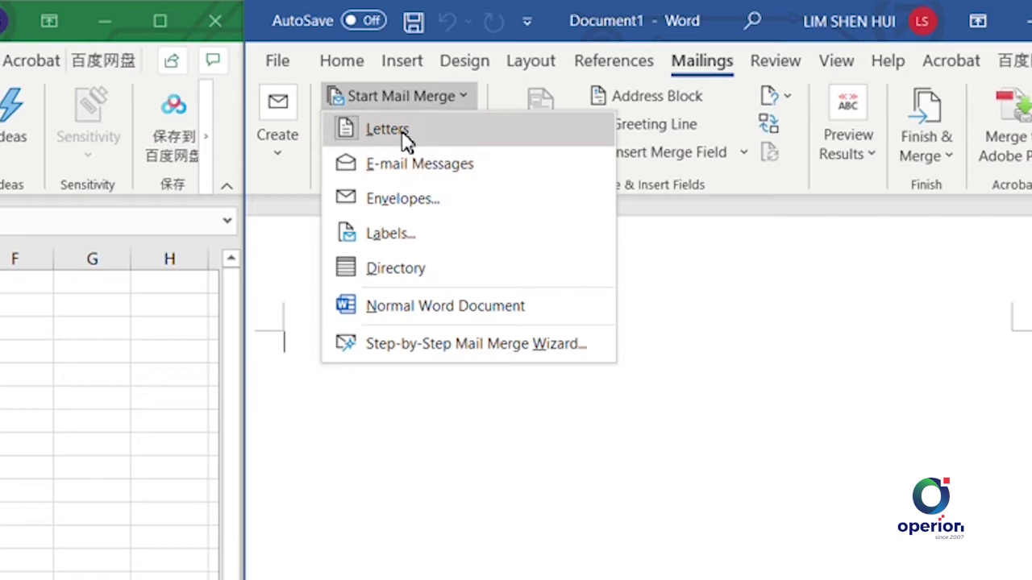
left_click(489, 171)
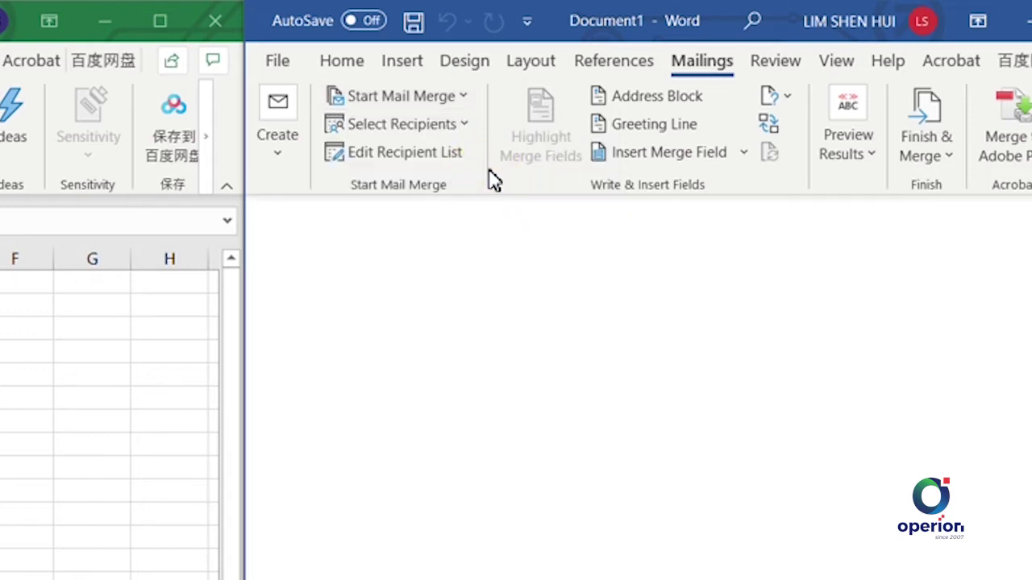
Use the existing "customer information" workbook on the Desktop as recipient list, taking Sheet1$ with its first row as column headers.
left_click(450, 129)
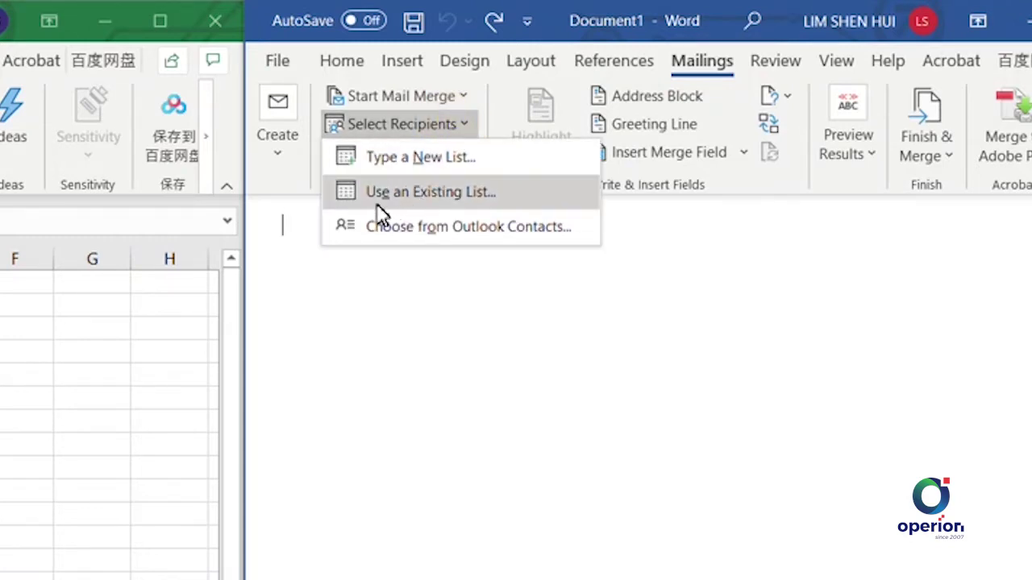
left_click(401, 198)
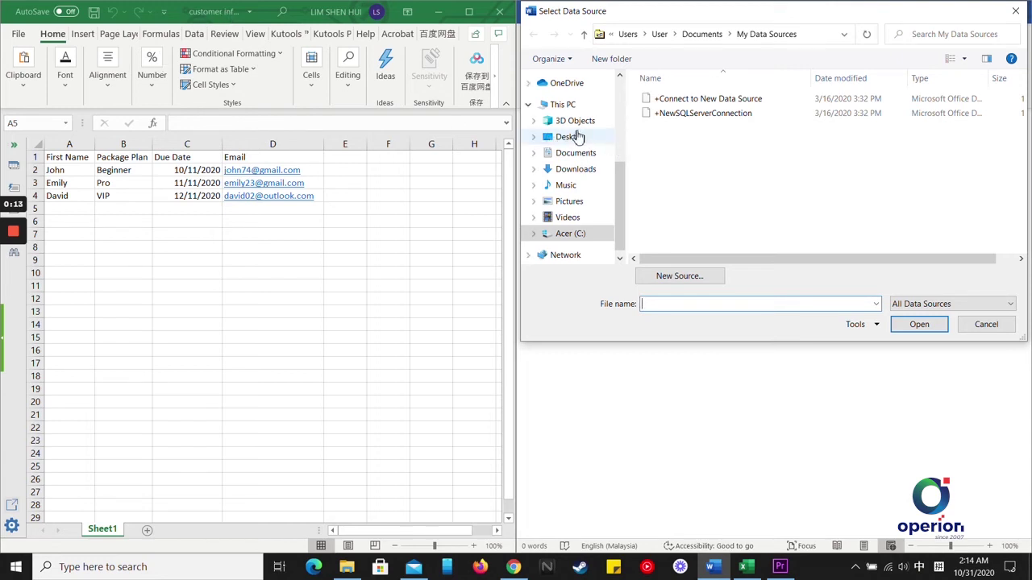
left_click(567, 138)
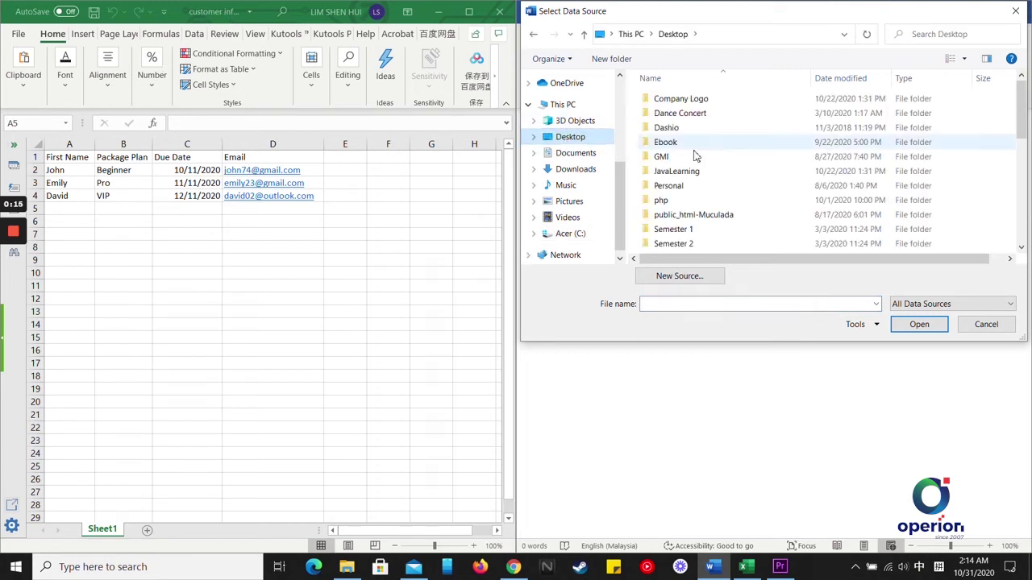
scroll(717, 162, "down", 5)
scroll(717, 161, "down", 3)
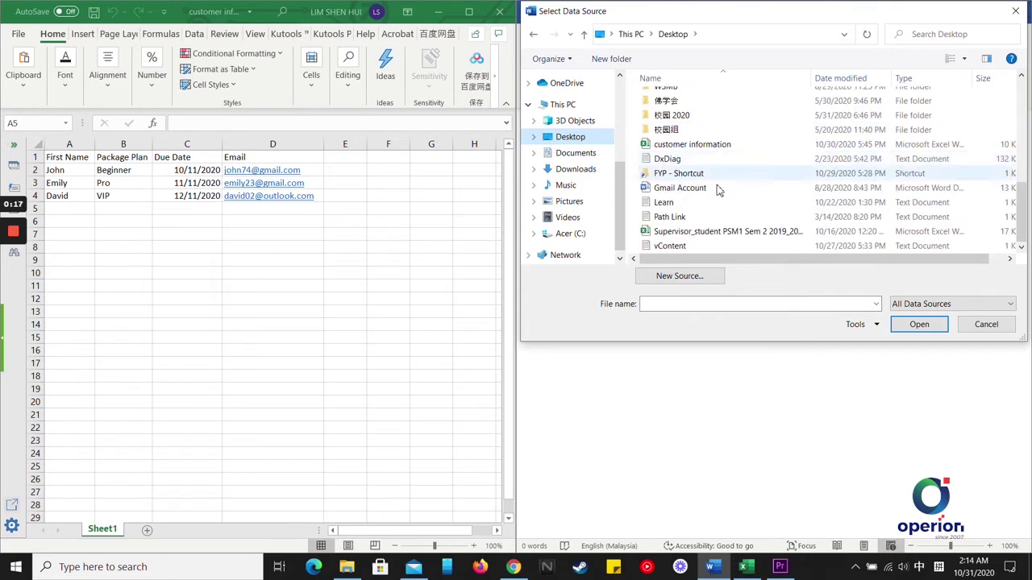
left_click(712, 145)
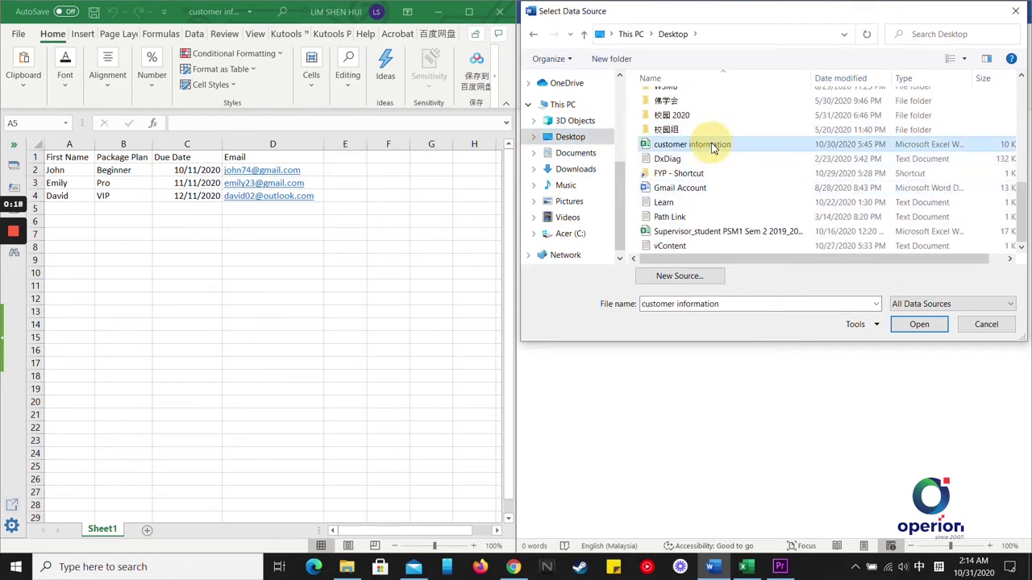
left_click(925, 327)
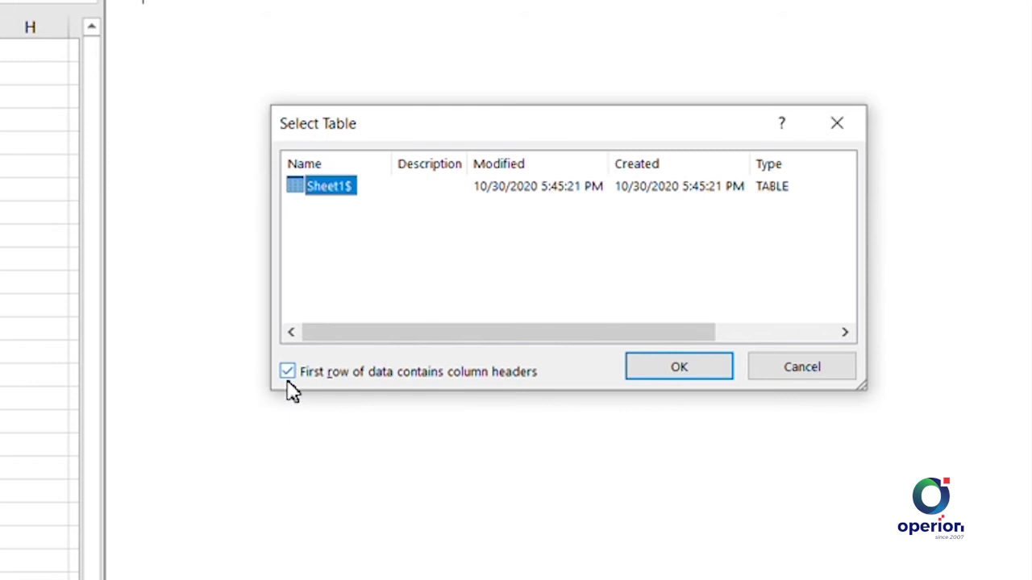
left_click(679, 380)
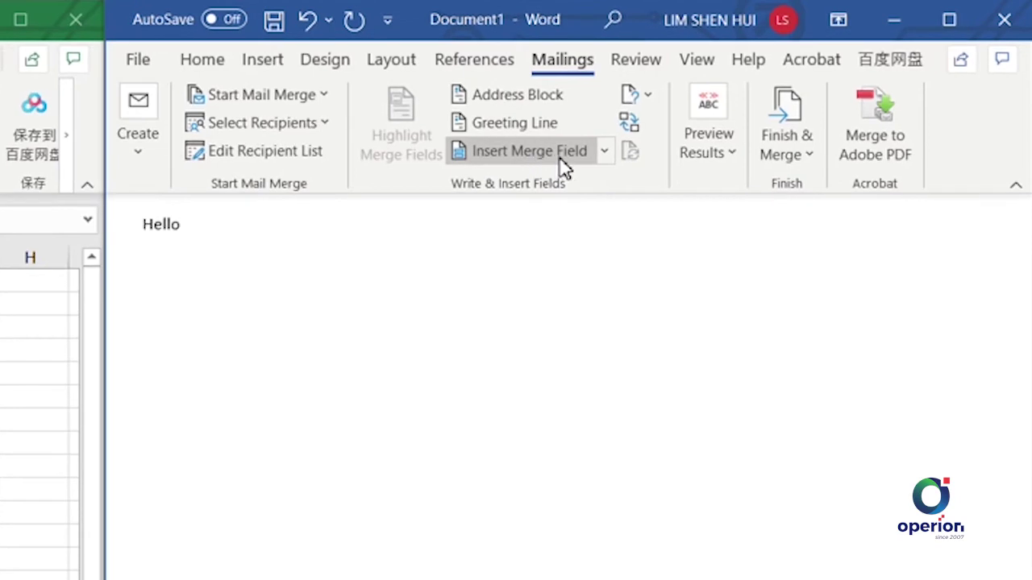
Insert the First_Name merge field after "Hello" in the greeting, separated by a space.
left_click(603, 153)
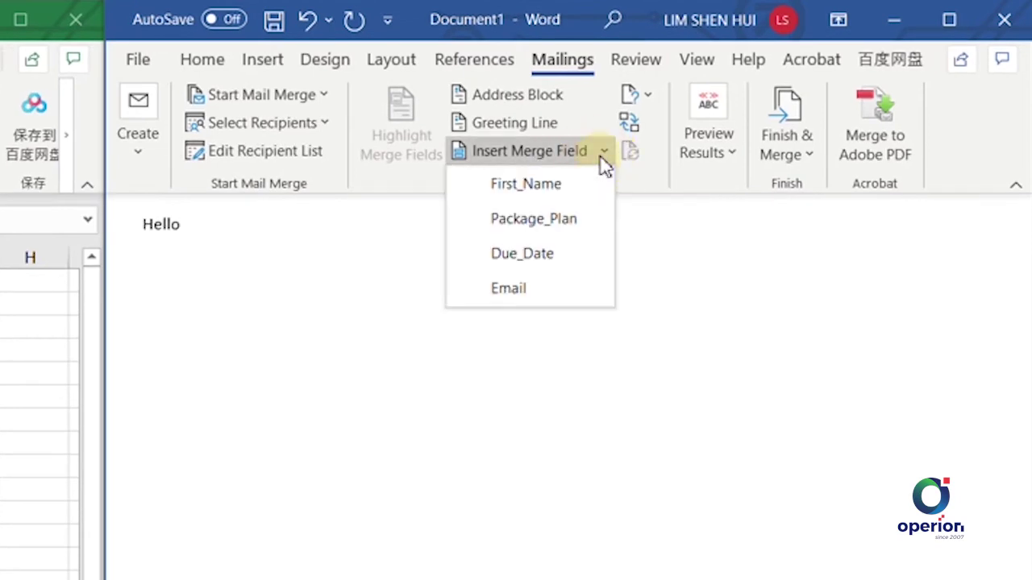
left_click(511, 187)
left_click(182, 227)
left_click(292, 225)
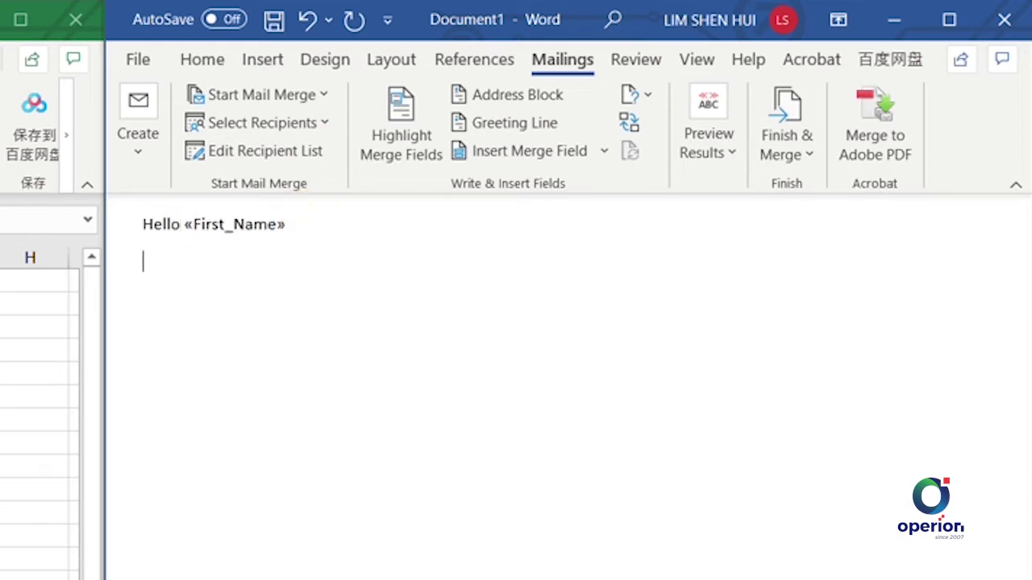
Write the second line as "Your «Package_Plan» is due on «Due_Date»", using merge fields for the plan and the date.
type("Your")
left_click(604, 155)
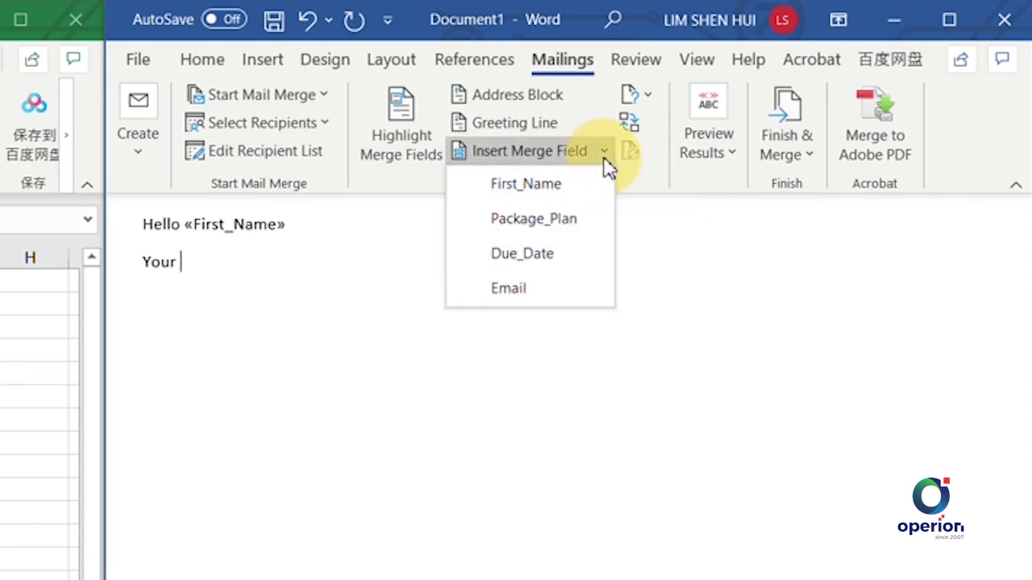
left_click(503, 233)
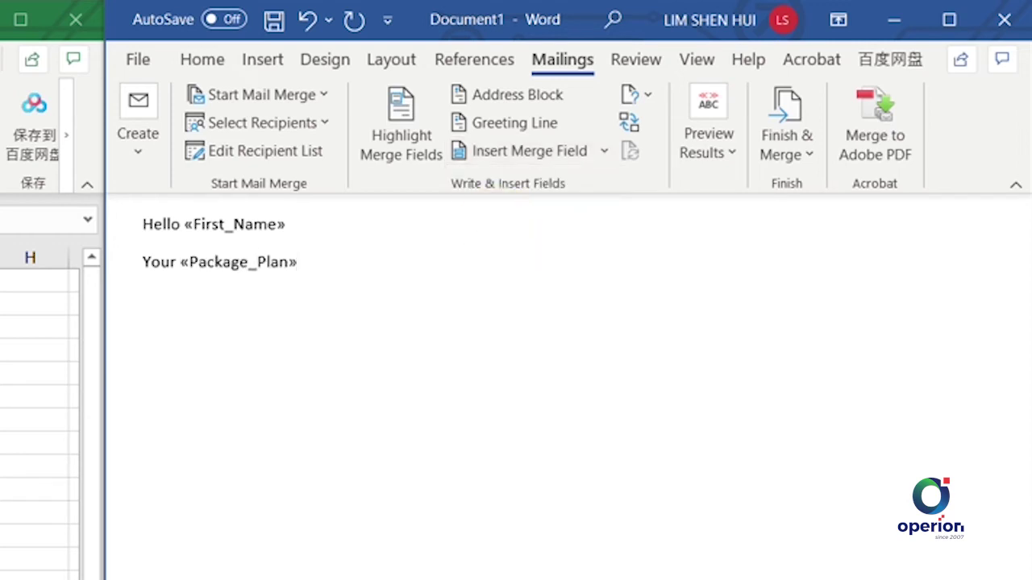
type("is due on")
left_click(604, 154)
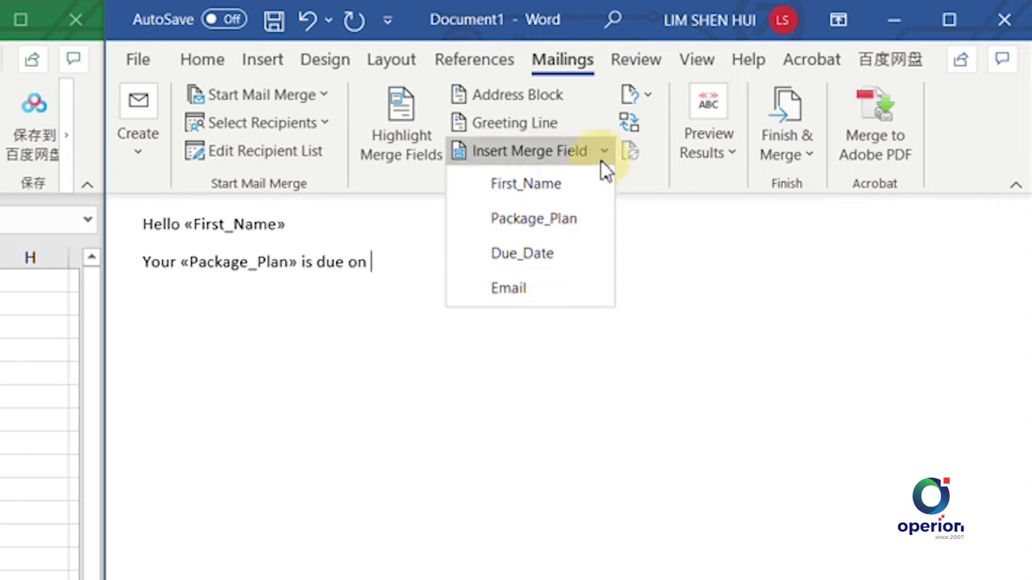
left_click(557, 257)
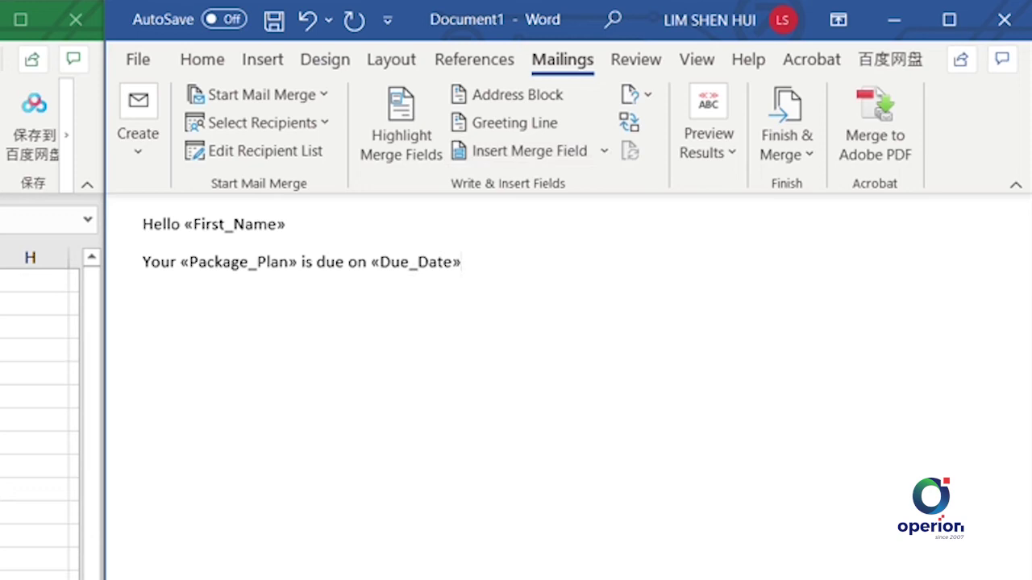
Finish the message with separate lines reading "Please submit your payment.", "Thank You!" and "The Billing Company".
key("Return")
type("Please submit your payment")
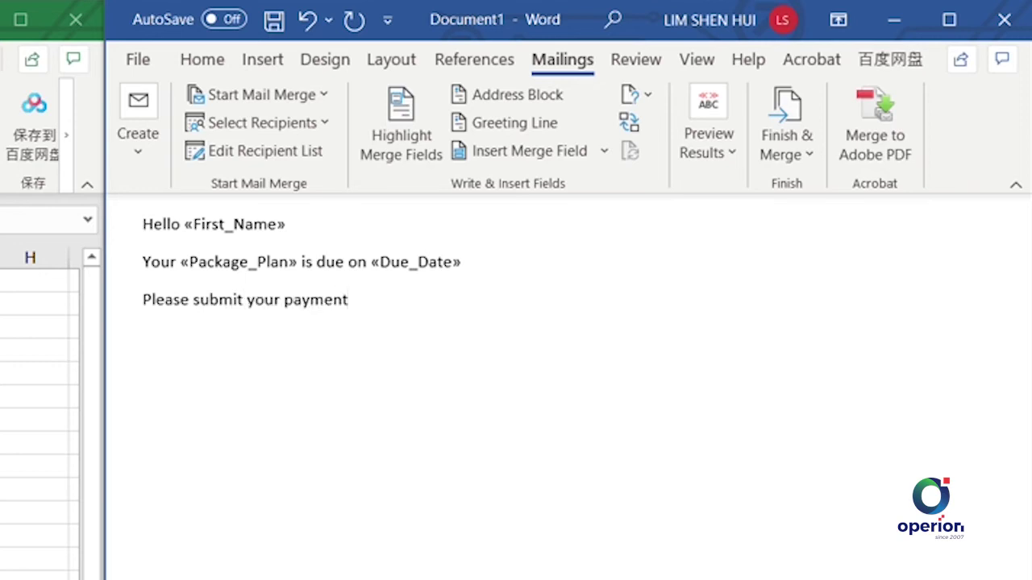
type(".")
key("Return")
type("Thank You")
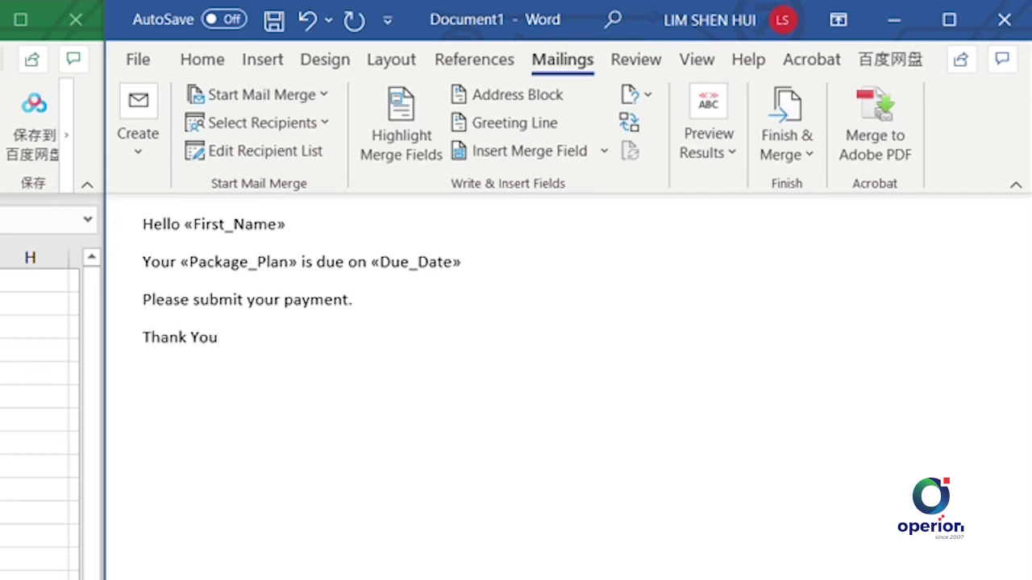
type("! ")
type("The Bill")
type("ing Company")
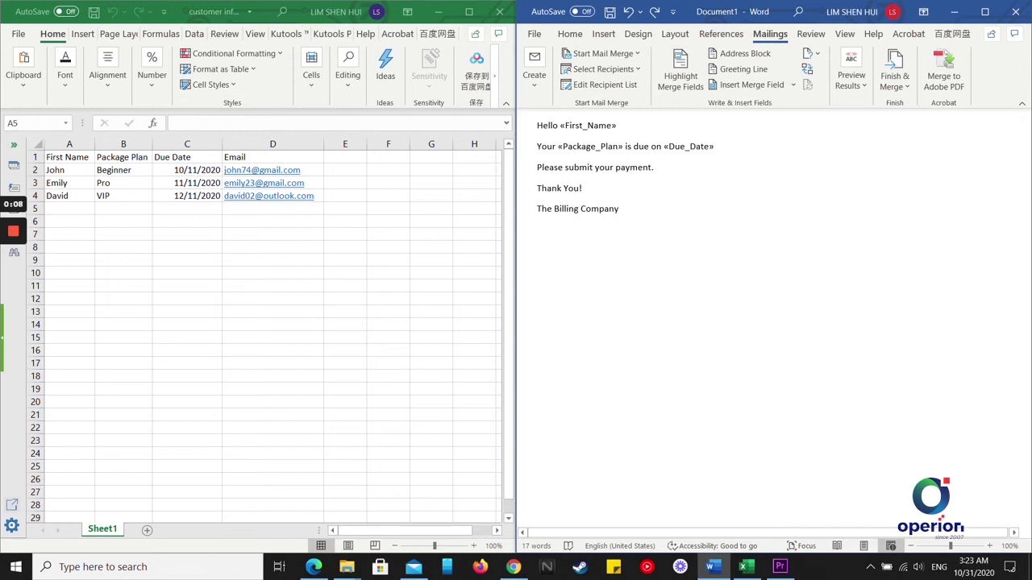
Preview the merged message for each recipient in turn, from the first record to the third.
left_click(852, 95)
left_click(849, 129)
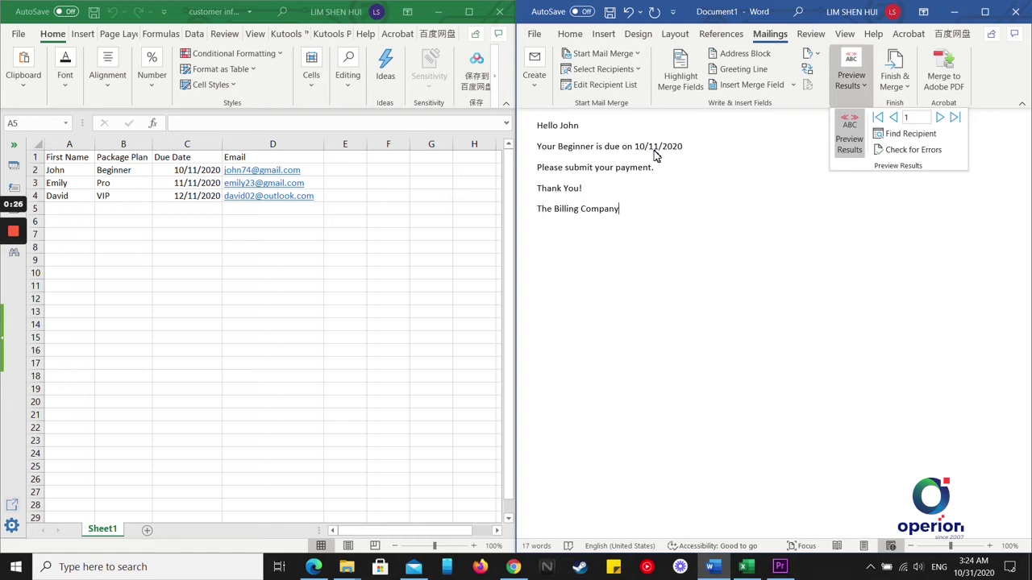
left_click(940, 120)
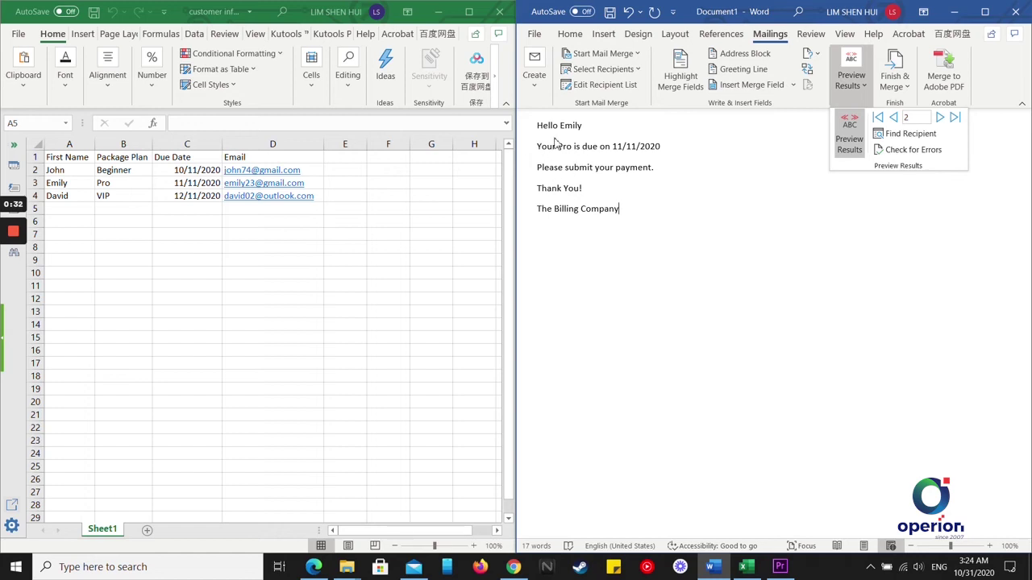
left_click(940, 117)
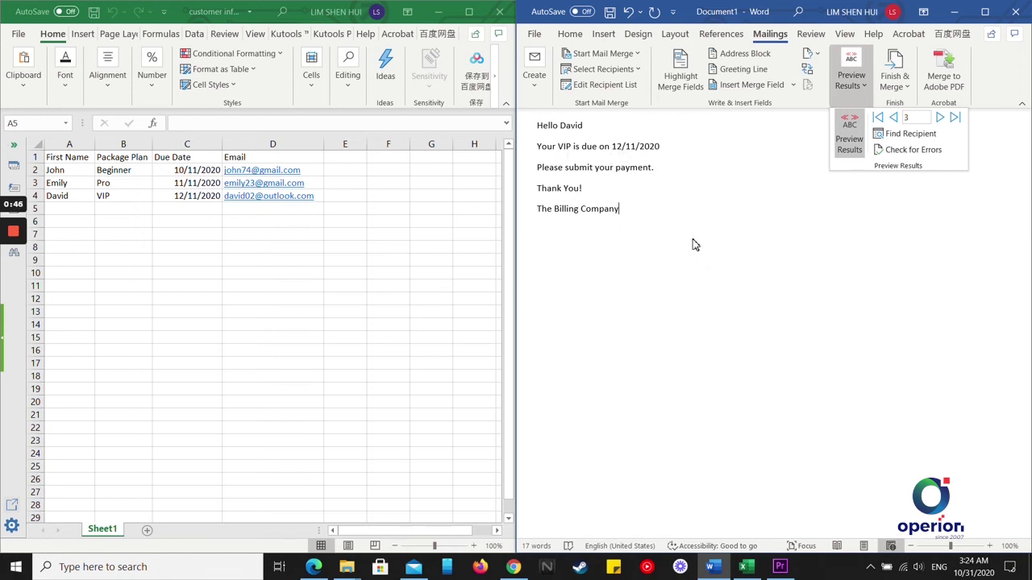
Send the merge as e-mail messages to all records, with the Email field as addressee and the subject line "Testing".
left_click(897, 86)
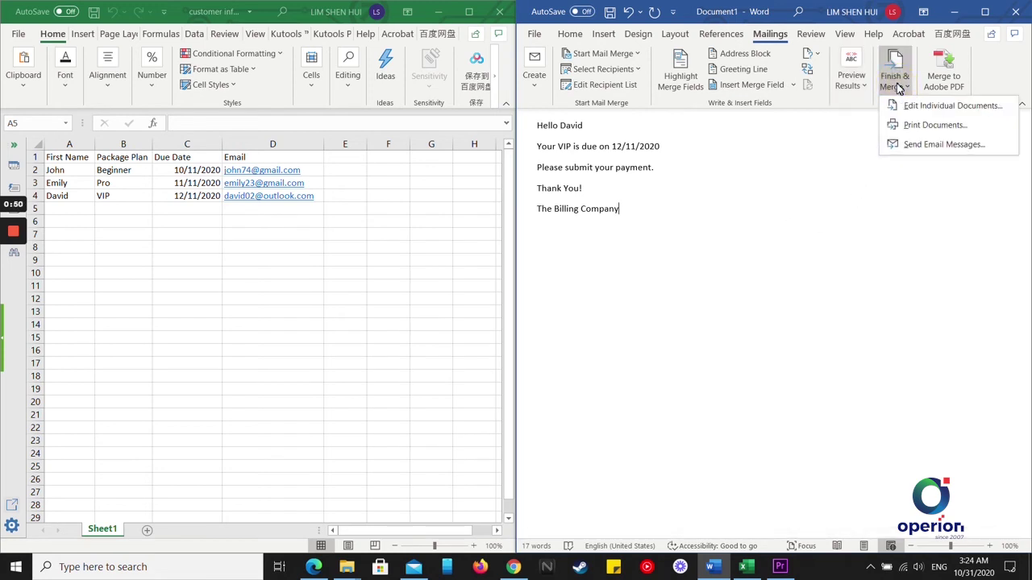
left_click(922, 152)
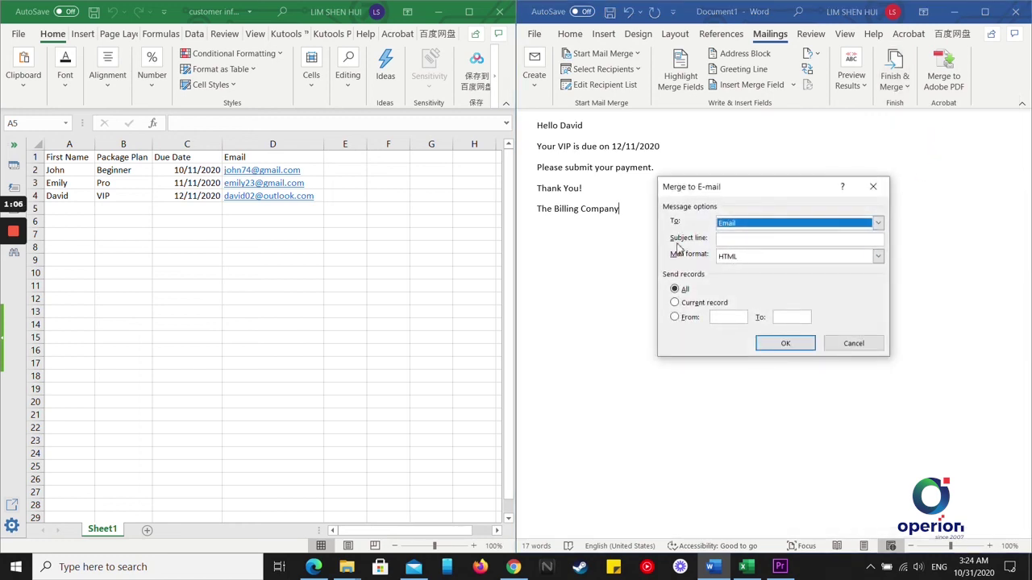
left_click(876, 225)
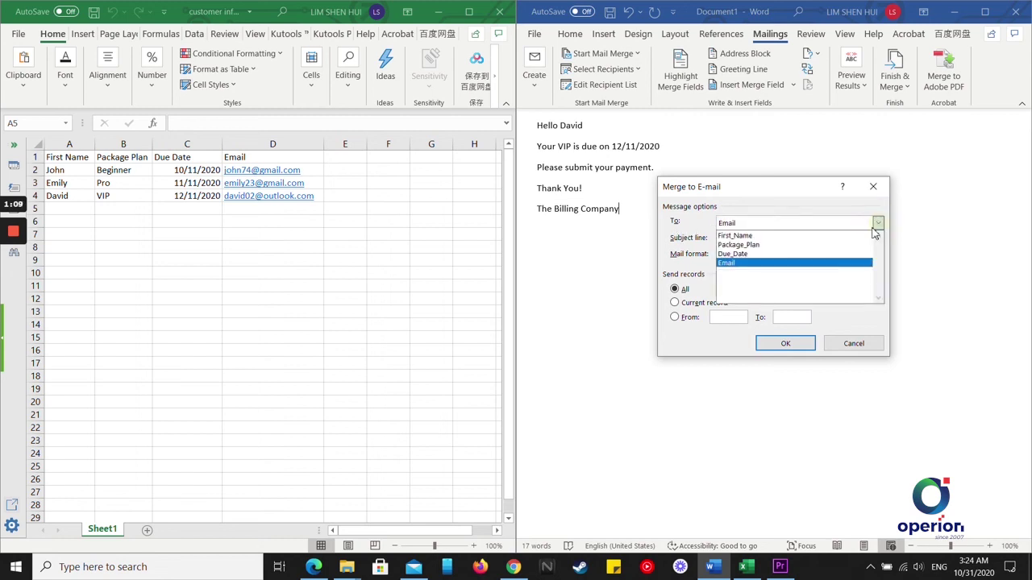
left_click(730, 264)
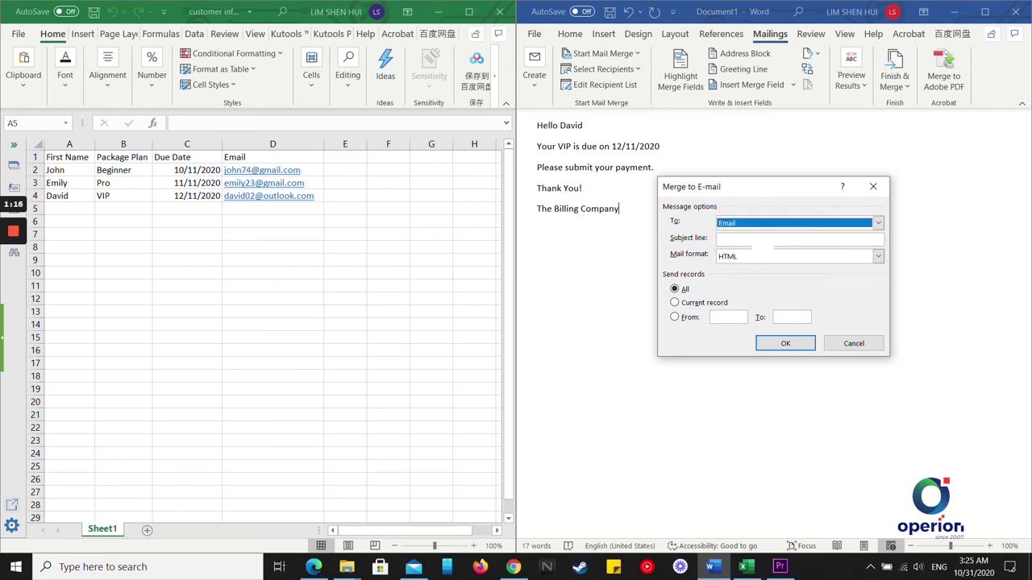
left_click(750, 239)
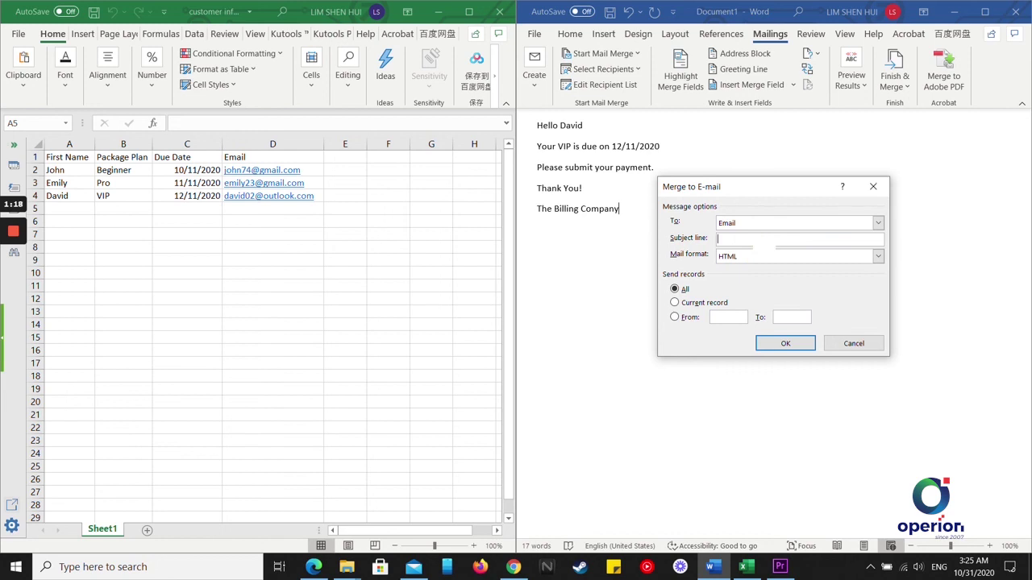
type("Testing")
left_click(785, 343)
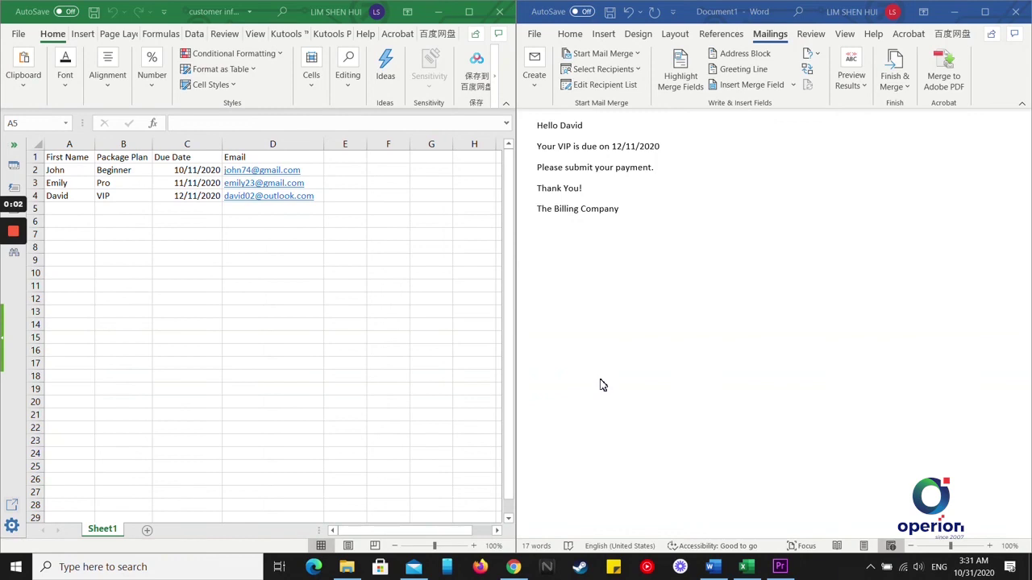